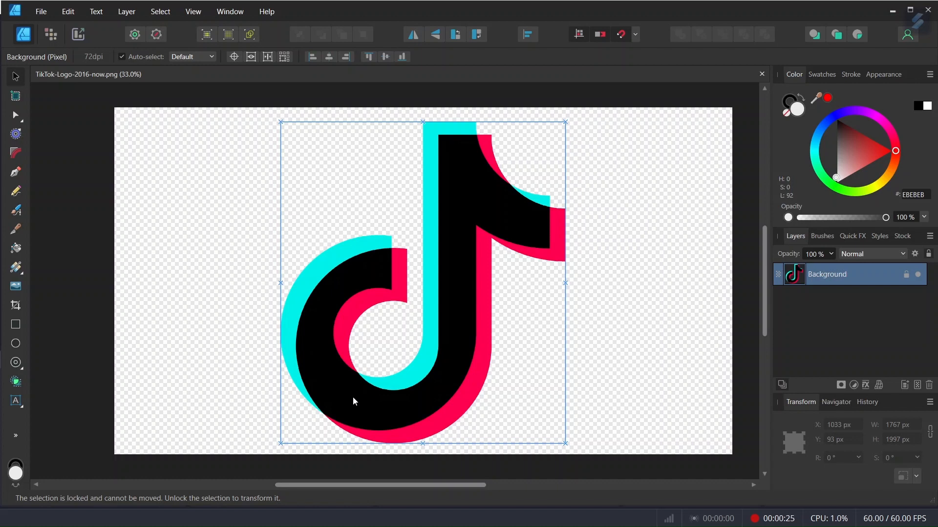
Create a new document with pixels as units, 2000 px wide and 2000 px high.
{"action": "left_click", "coordinate": [42, 11]}
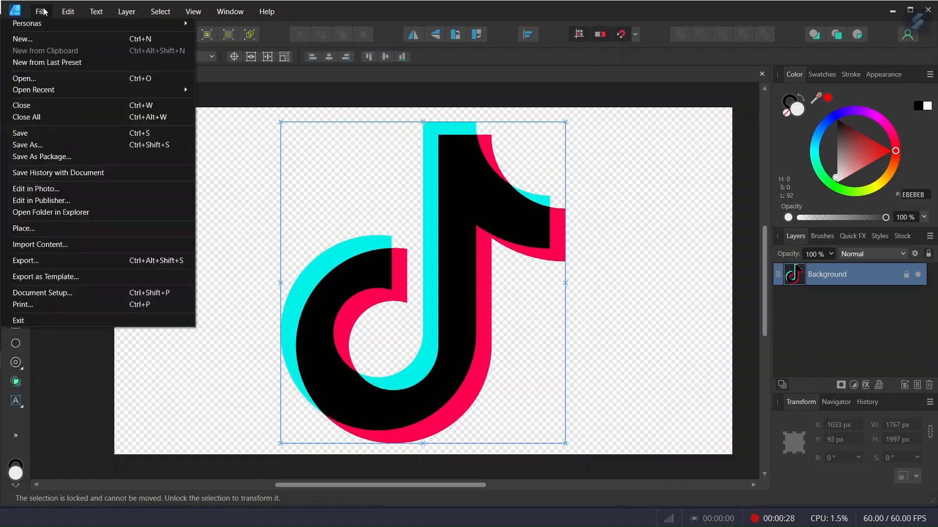
{"action": "left_click", "coordinate": [56, 39]}
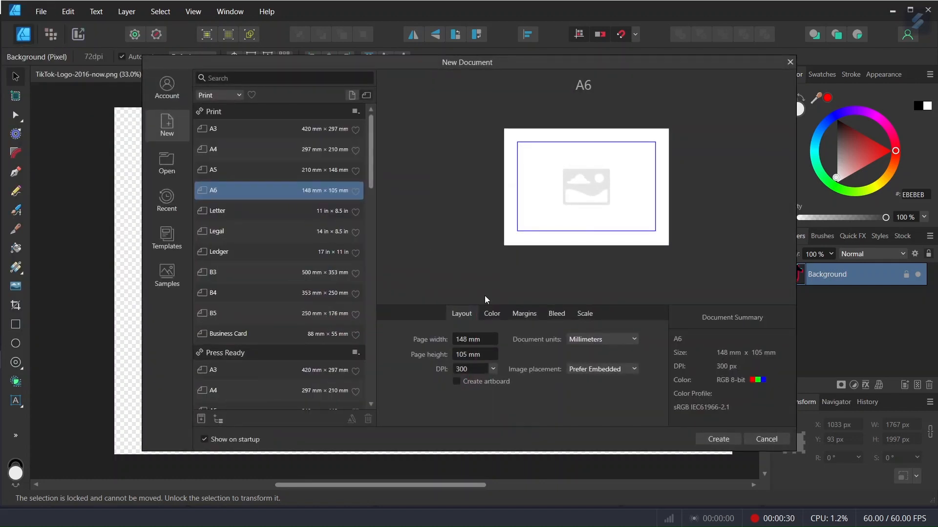
{"action": "left_click", "coordinate": [593, 339]}
{"action": "left_click", "coordinate": [598, 354]}
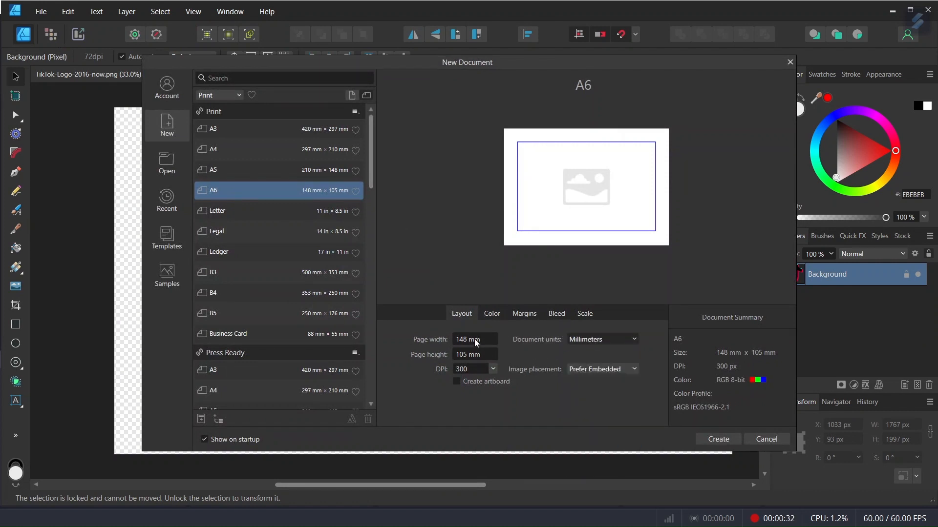
{"action": "left_click", "coordinate": [474, 339]}
{"action": "type", "text": "2000"}
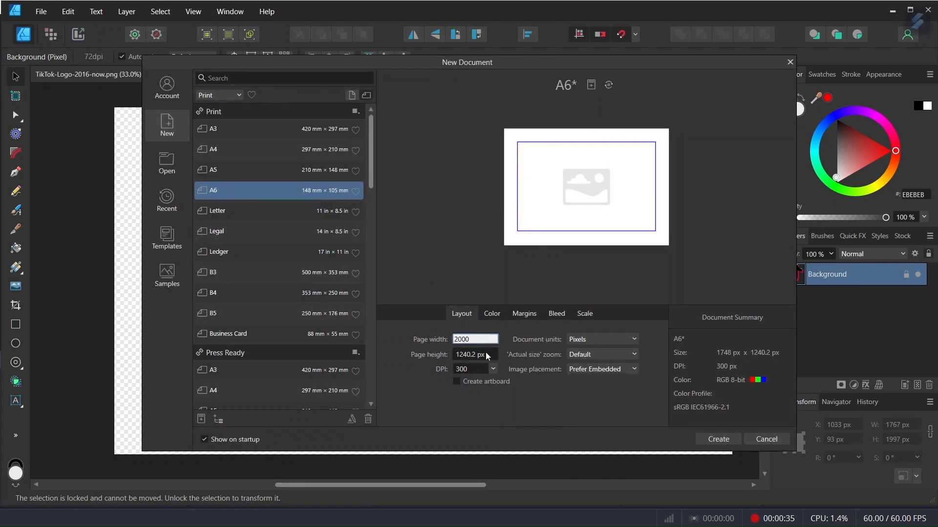
{"action": "left_click", "coordinate": [487, 356]}
{"action": "type", "text": "2"}
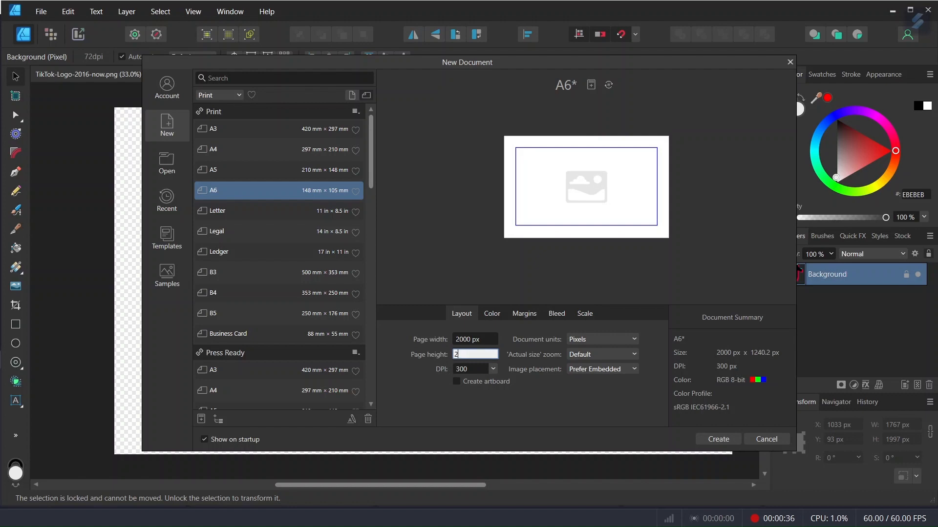
{"action": "type", "text": "000"}
{"action": "left_click", "coordinate": [725, 442]}
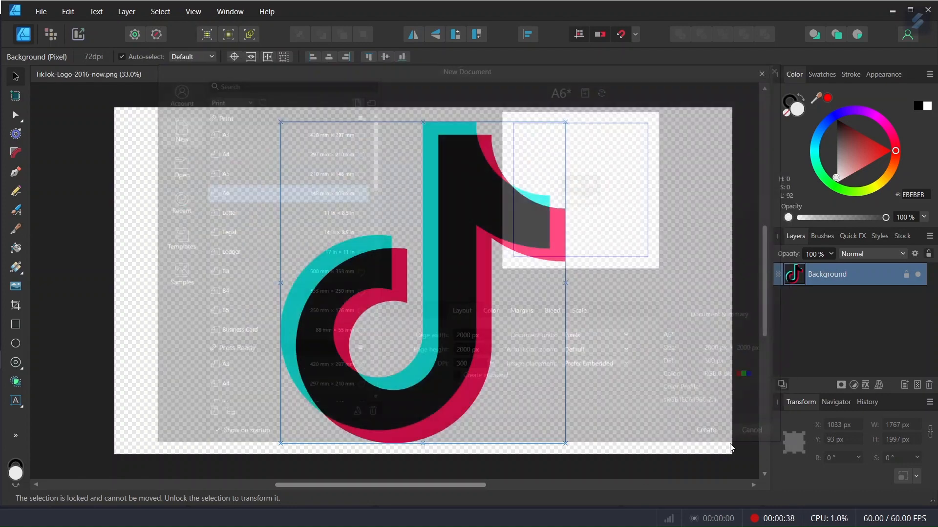
In the new untitled document, set up the Donut tool with a black fill and no stroke.
{"action": "left_click", "coordinate": [211, 73]}
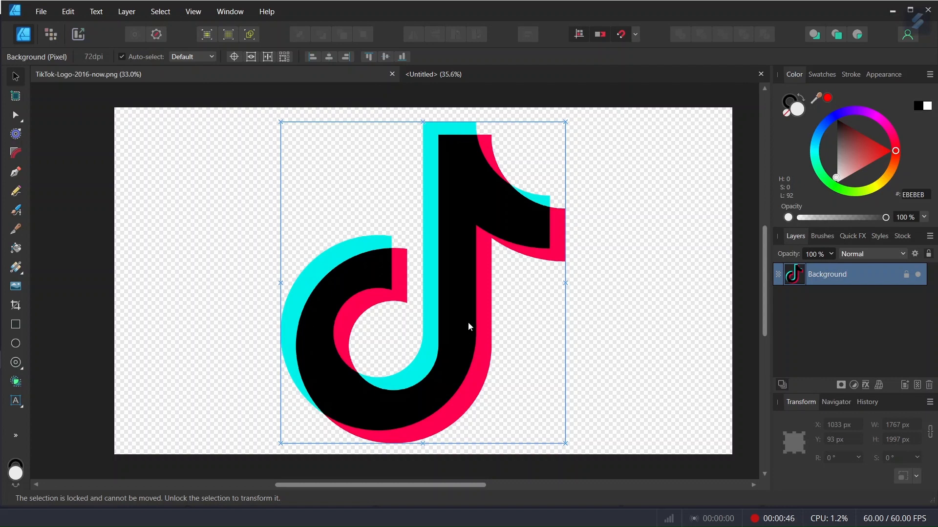
{"action": "left_click", "coordinate": [448, 74]}
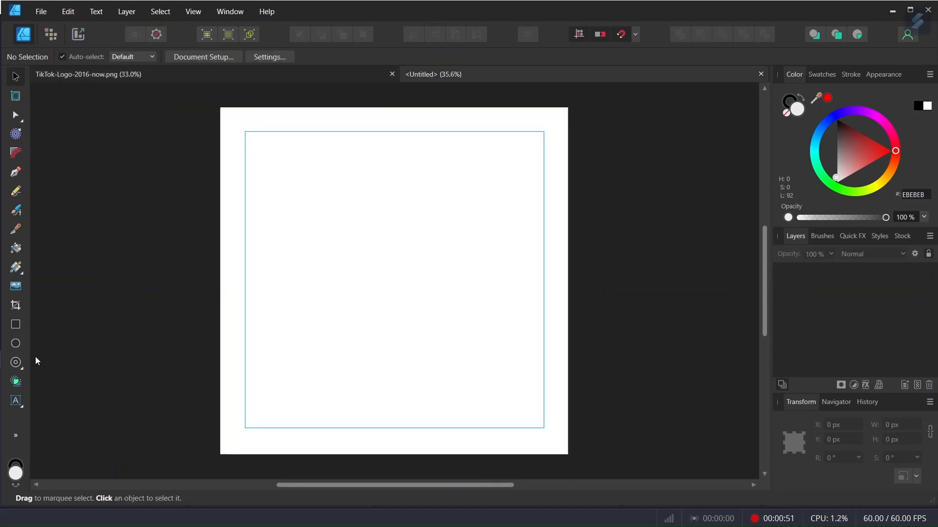
{"action": "left_click", "coordinate": [16, 363]}
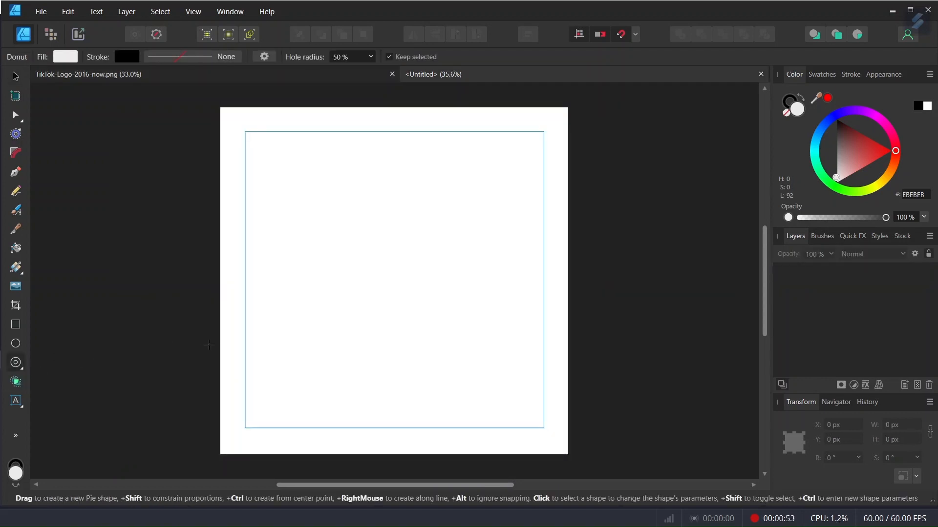
{"action": "left_click", "coordinate": [62, 59]}
{"action": "left_click_drag", "start_coordinate": [153, 167], "coordinate": [199, 205]}
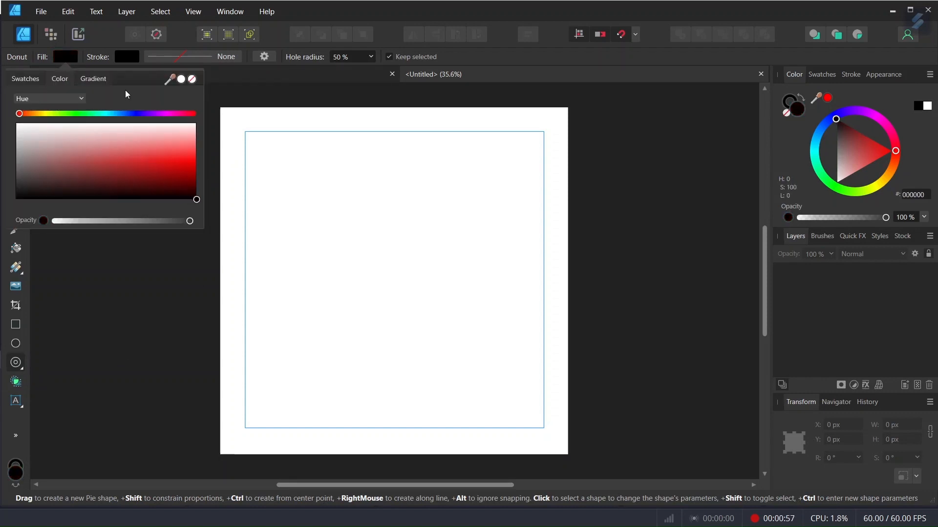
{"action": "left_click", "coordinate": [126, 57]}
{"action": "left_click", "coordinate": [213, 82]}
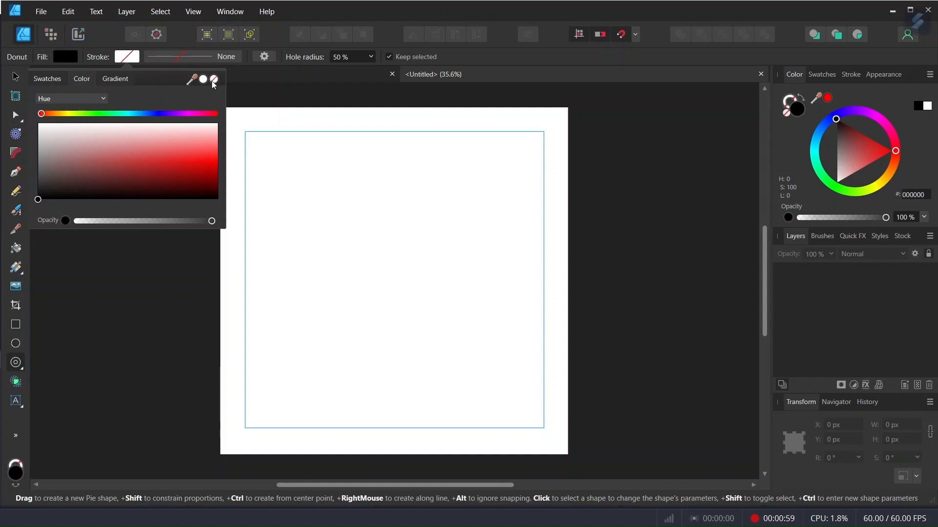
Draw a donut in the upper middle of the page and set its width and height to 670 px.
{"action": "left_click_drag", "start_coordinate": [305, 196], "coordinate": [404, 269]}
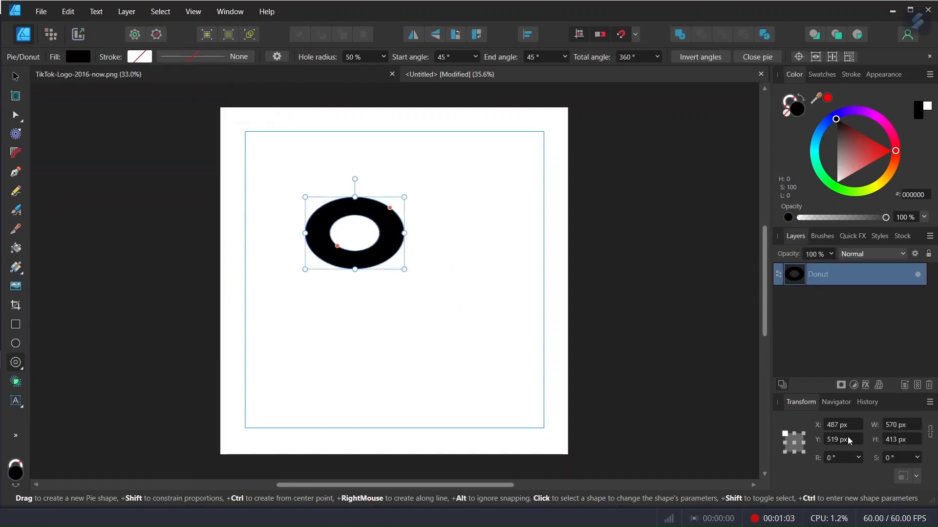
{"action": "left_click", "coordinate": [890, 422]}
{"action": "type", "text": "670"}
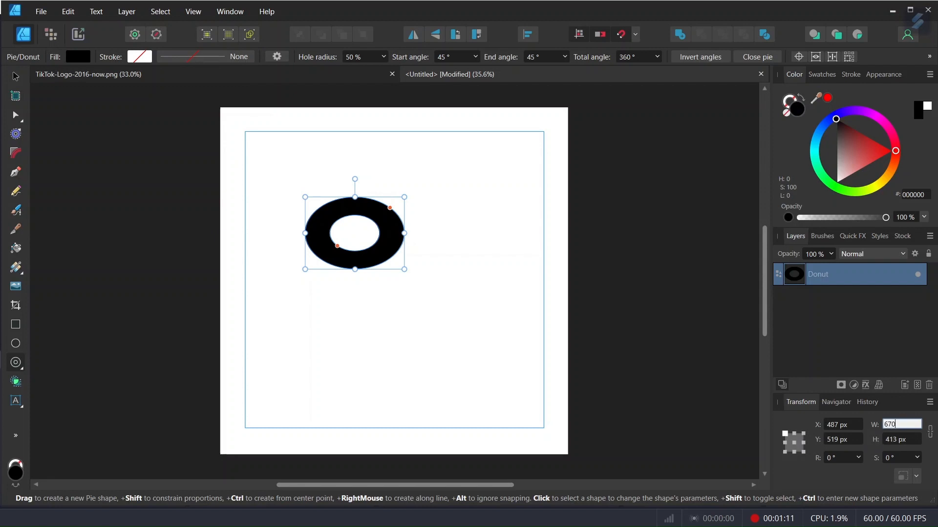
{"action": "key", "text": "Tab"}
{"action": "type", "text": "67"}
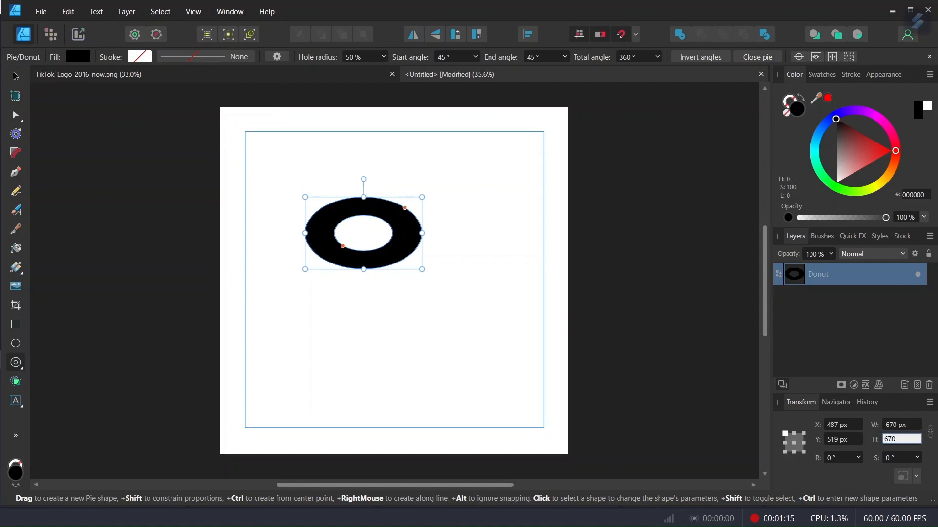
{"action": "key", "text": "Return"}
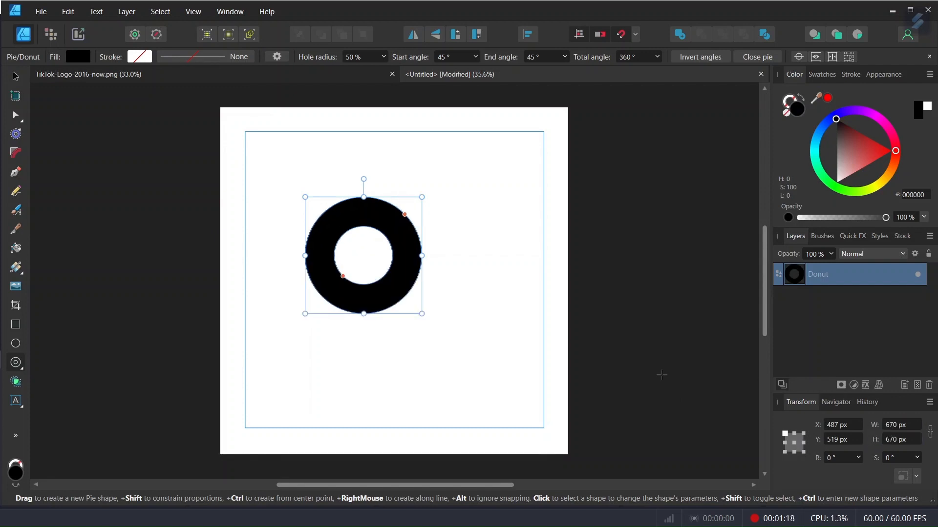
Set the donut's hole radius to 46 % and move it to the page's lower centre, at about X 665 px, Y 915 px.
{"action": "left_click", "coordinate": [359, 57]}
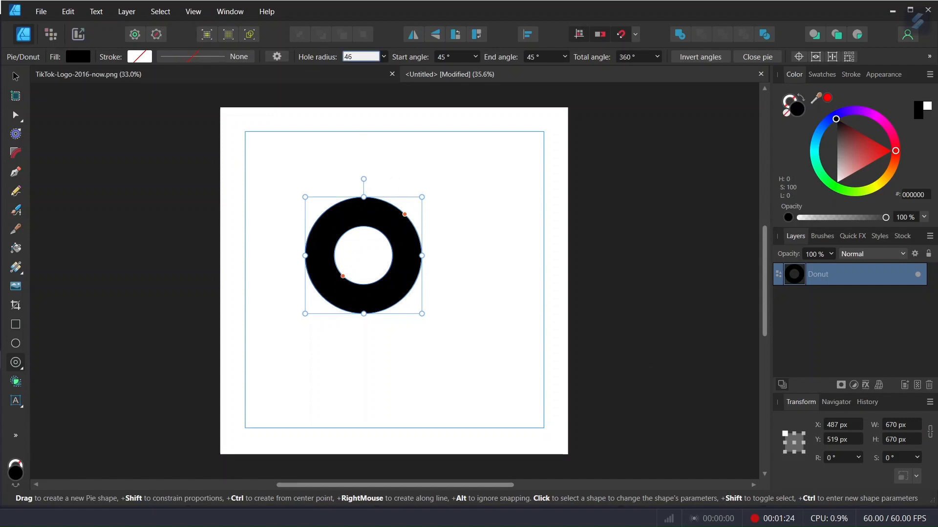
{"action": "key", "text": "Return"}
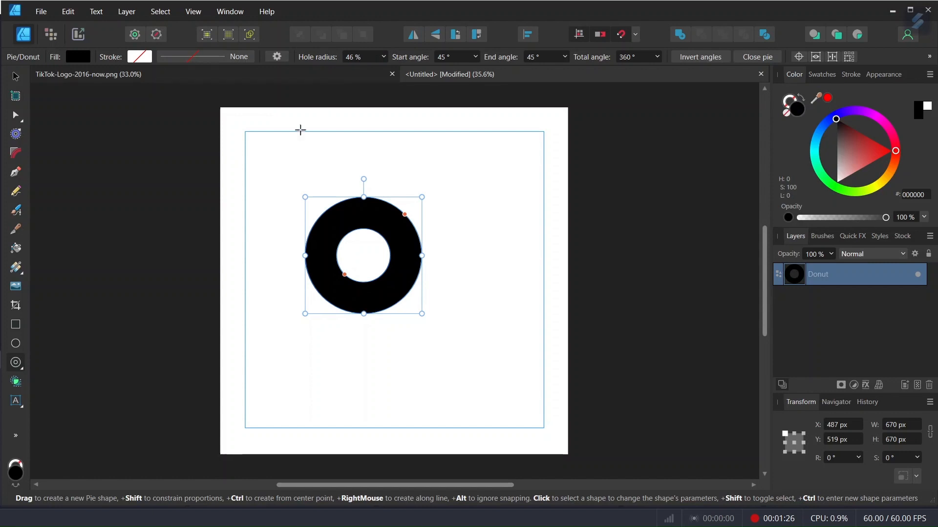
{"action": "key", "text": "v"}
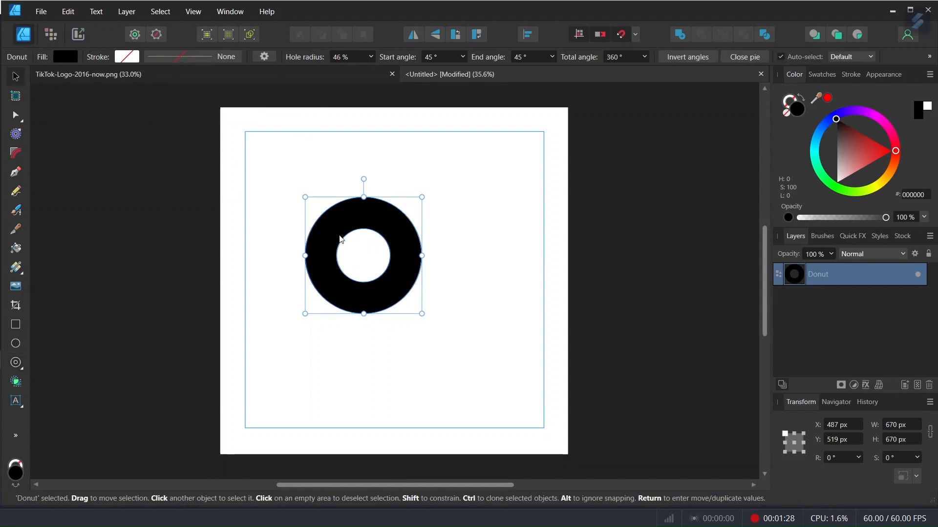
{"action": "left_click_drag", "start_coordinate": [332, 229], "coordinate": [362, 295]}
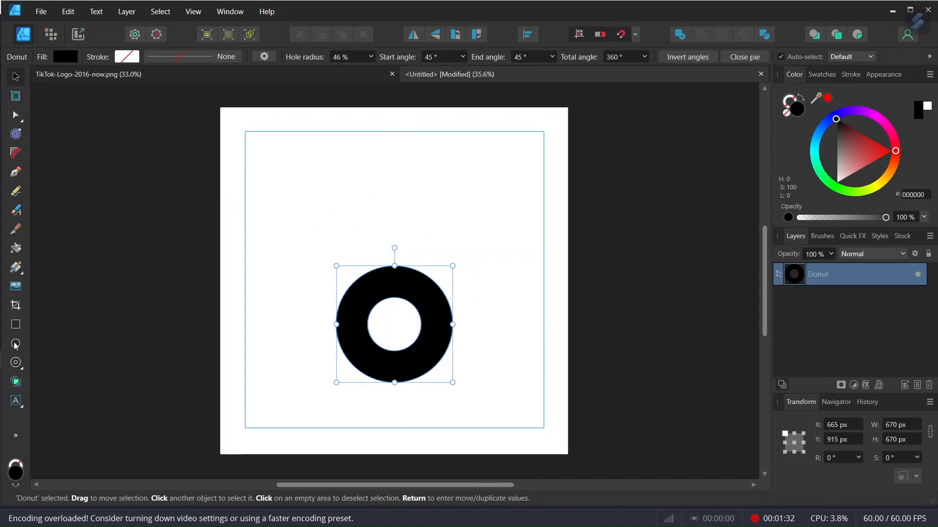
Draw a black rectangle above the donut and set its size to 180 px wide and 722 px high.
{"action": "left_click", "coordinate": [16, 324]}
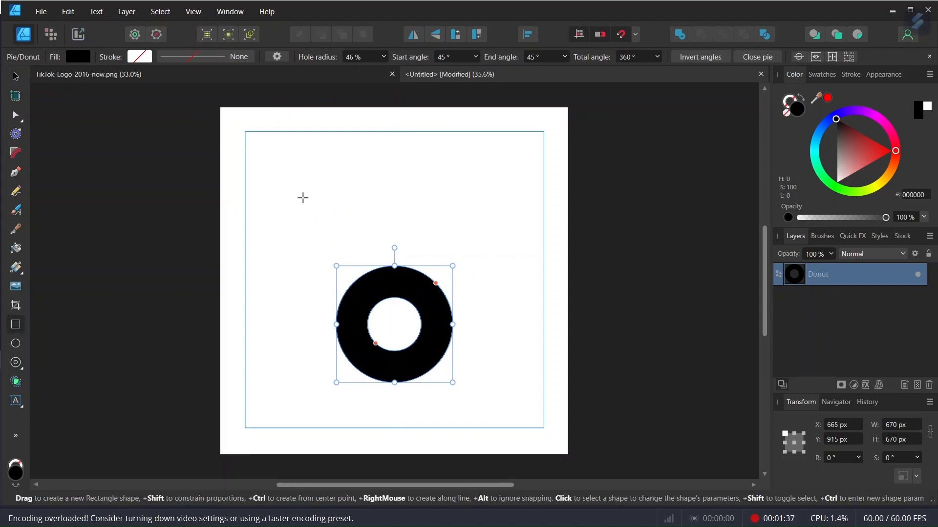
{"action": "left_click_drag", "start_coordinate": [398, 149], "coordinate": [424, 211]}
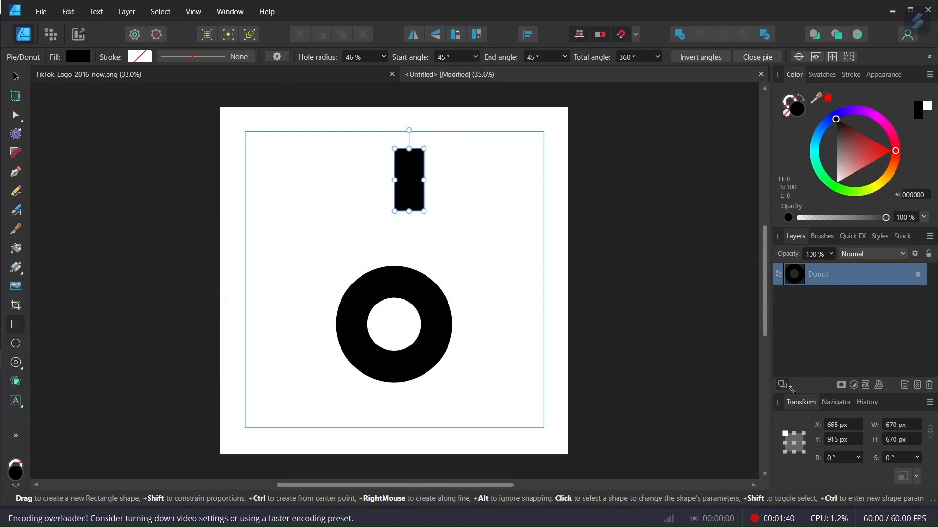
{"action": "left_click", "coordinate": [899, 425]}
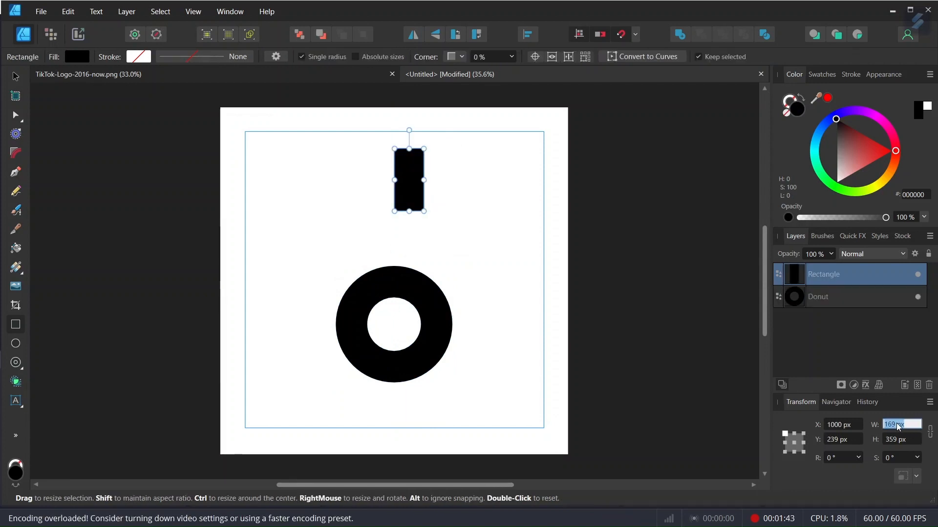
{"action": "type", "text": "180"}
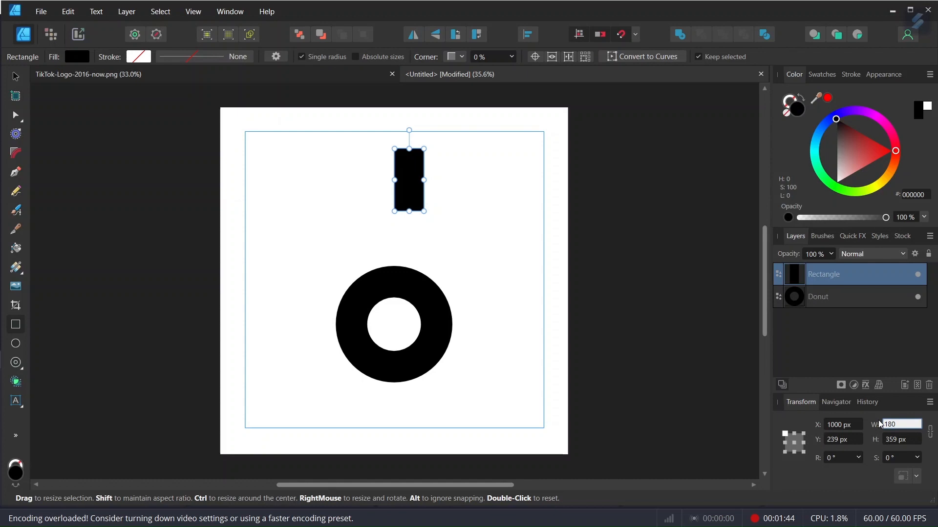
{"action": "left_click", "coordinate": [907, 438]}
{"action": "type", "text": "722"}
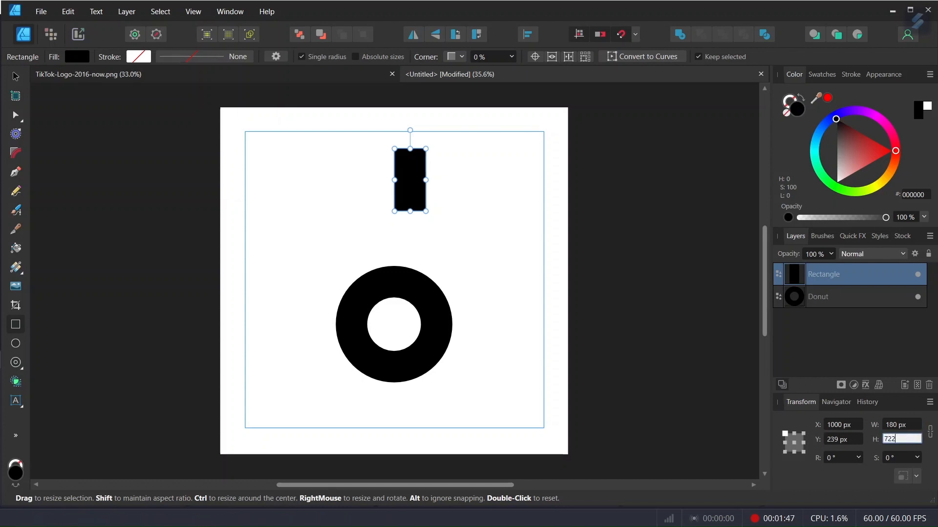
{"action": "key", "text": "Return"}
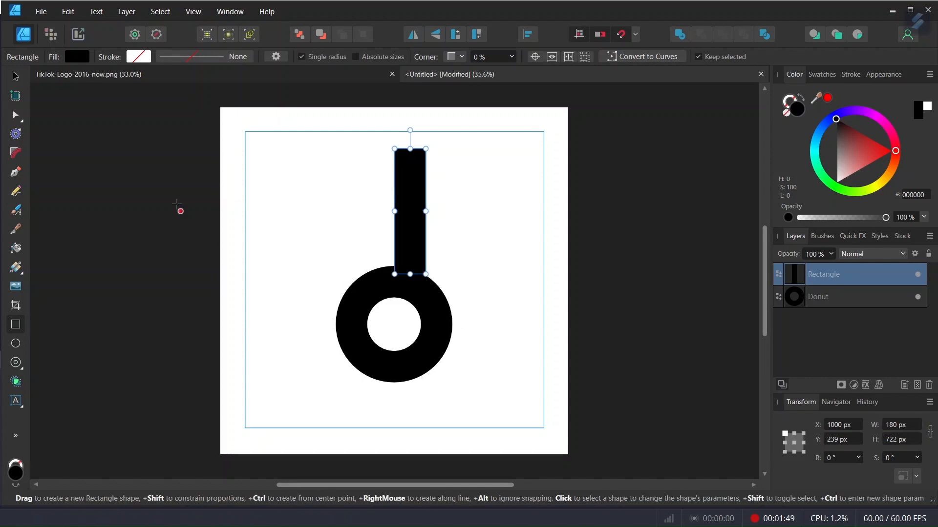
Move the rectangle so its right side meets the donut's right edge and its base sits at the donut's vertical centre.
{"action": "key", "text": "v"}
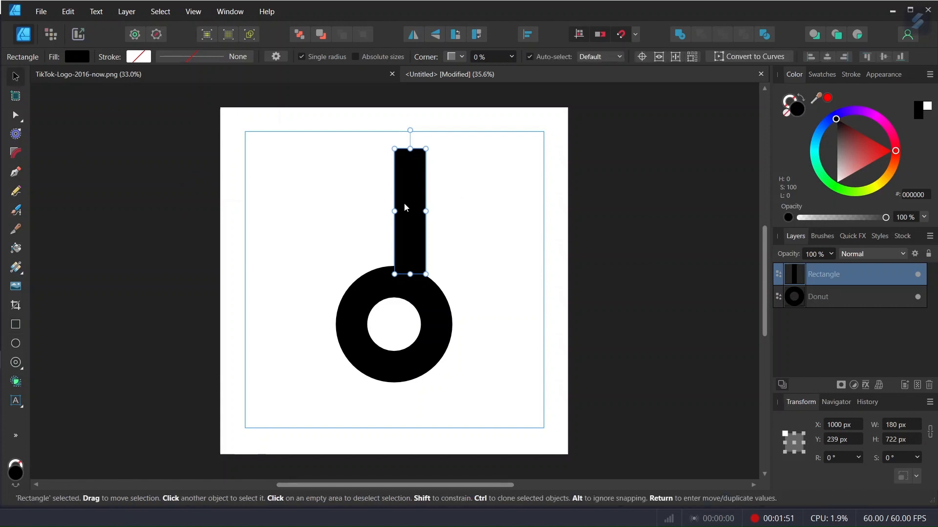
{"action": "left_click_drag", "start_coordinate": [409, 198], "coordinate": [434, 250]}
{"action": "scroll", "coordinate": [443, 332], "scroll_direction": "up", "scroll_amount": 1}
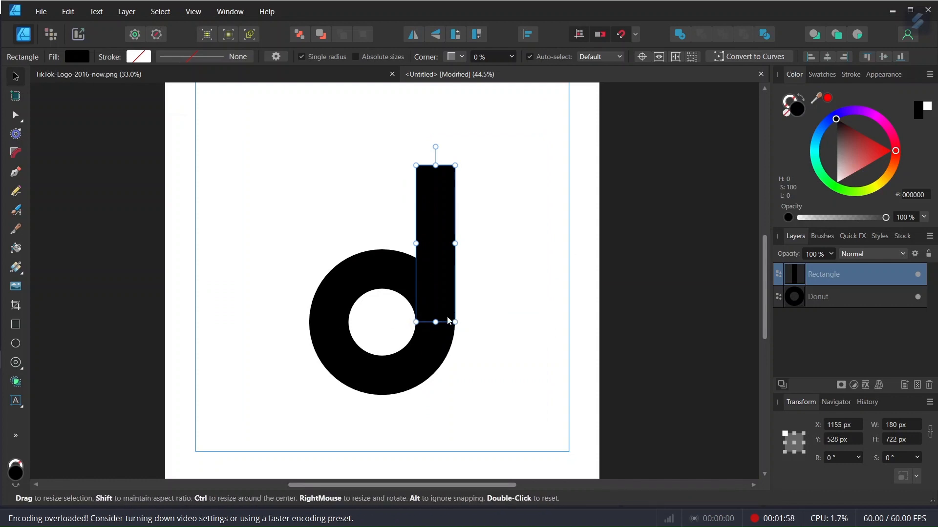
{"action": "scroll", "coordinate": [437, 307], "scroll_direction": "down", "scroll_amount": 1}
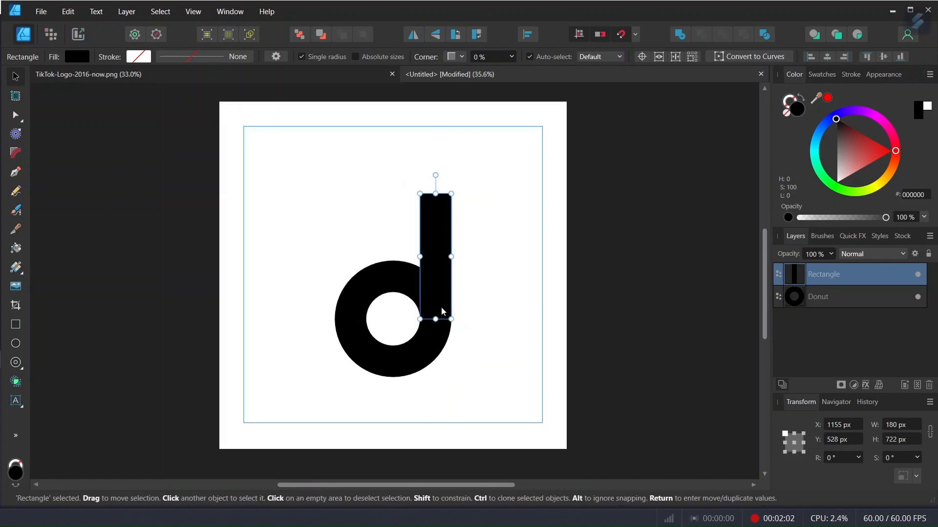
Check the TikTok logo reference, then draw a second donut in the page's upper left area, sized 865 × 865 px.
{"action": "left_click", "coordinate": [171, 71]}
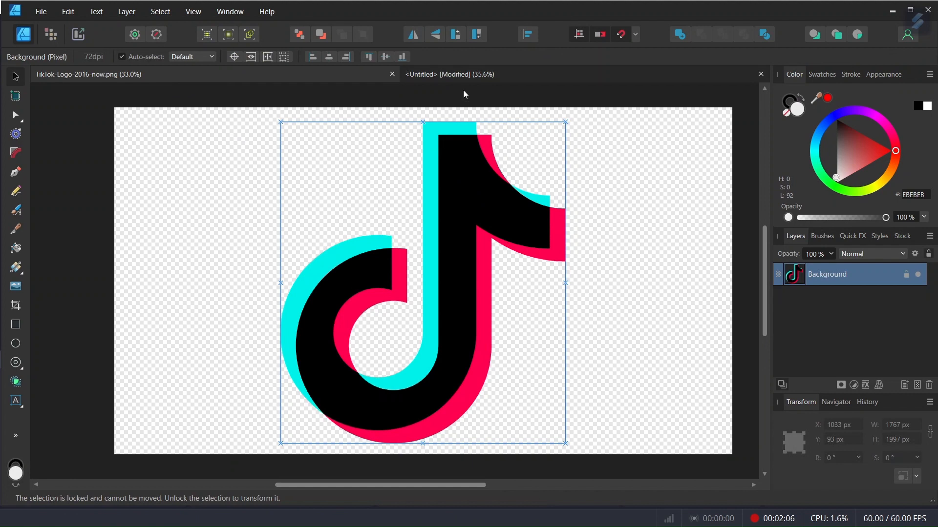
{"action": "left_click", "coordinate": [464, 74]}
{"action": "left_click", "coordinate": [15, 363]}
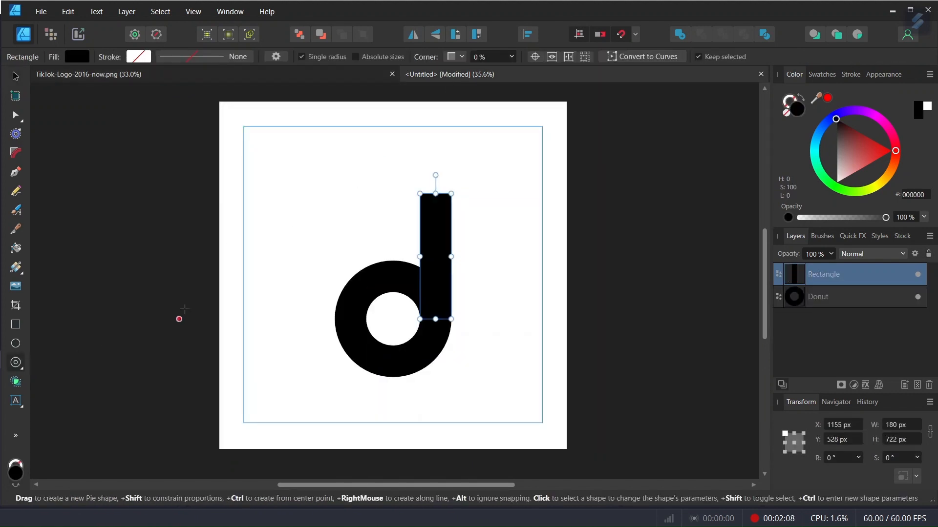
{"action": "left_click_drag", "start_coordinate": [265, 169], "coordinate": [348, 257]}
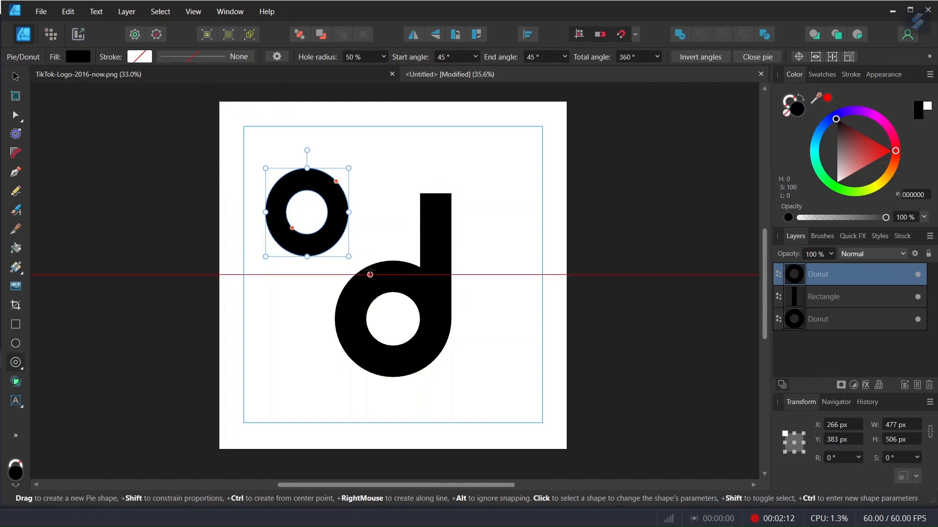
{"action": "left_click", "coordinate": [887, 425]}
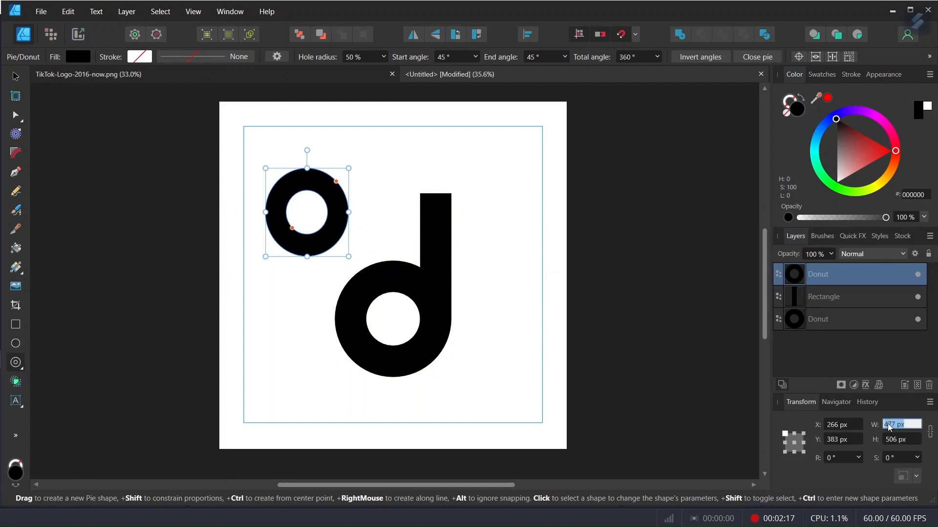
{"action": "type", "text": "865"}
{"action": "key", "text": "Tab"}
{"action": "type", "text": "865"}
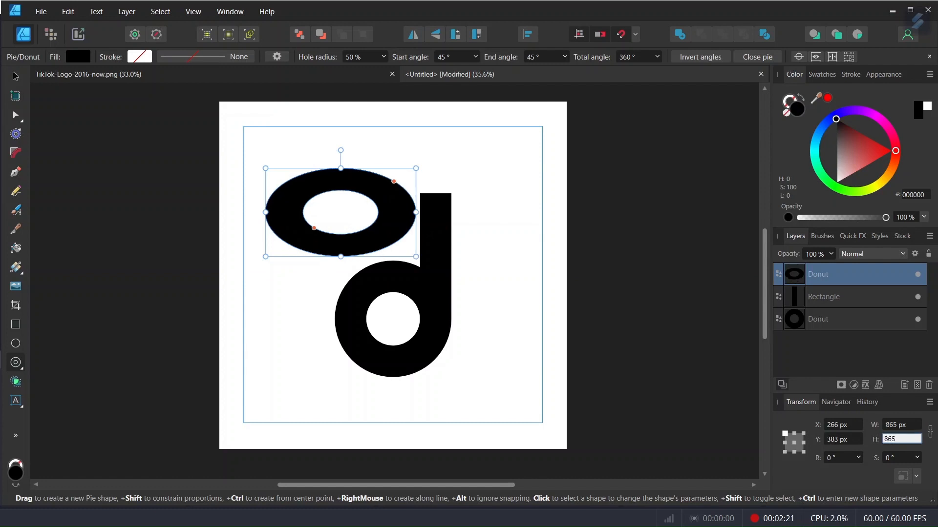
{"action": "key", "text": "Return"}
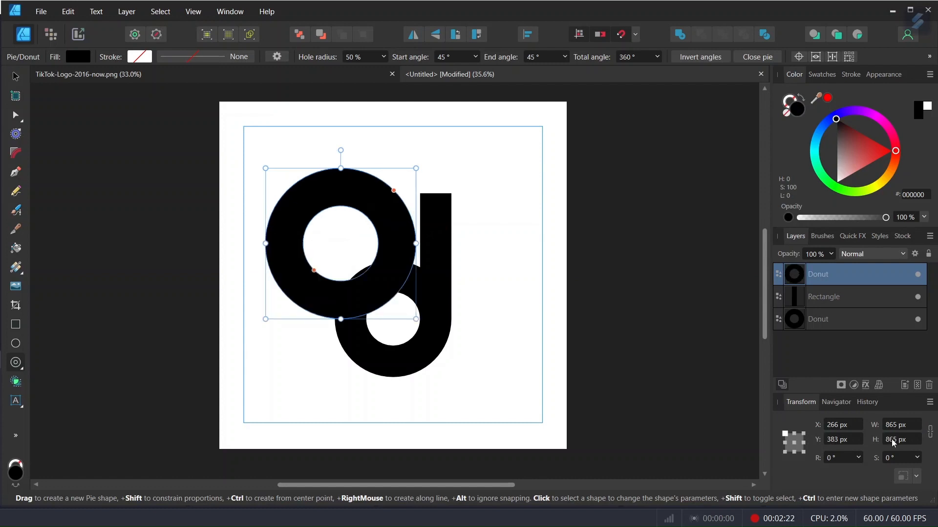
Set the second donut's hole radius to 59 % and its total angle to 90°.
{"action": "left_click", "coordinate": [360, 57]}
{"action": "type", "text": "5"}
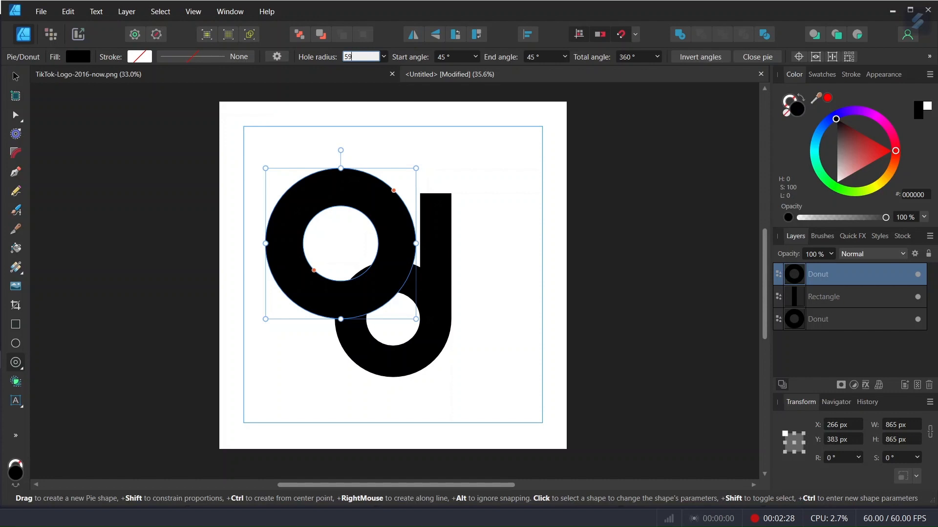
{"action": "type", "text": "9"}
{"action": "key", "text": "Return"}
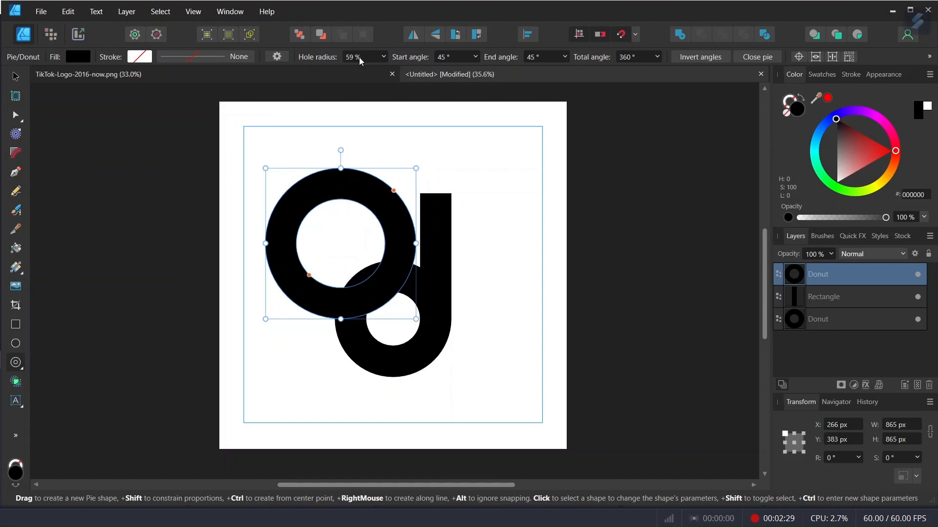
{"action": "left_click", "coordinate": [640, 57]}
{"action": "type", "text": "90"}
{"action": "key", "text": "Return"}
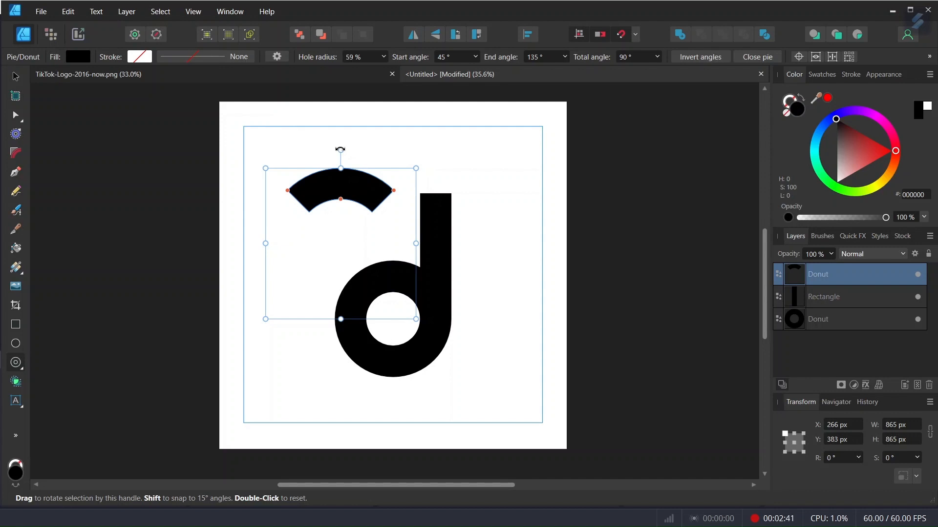
Rotate the quarter arc to 135° and move it so its flat upper end aligns with the top of the black vertical bar.
{"action": "left_click_drag", "start_coordinate": [340, 149], "coordinate": [290, 290]}
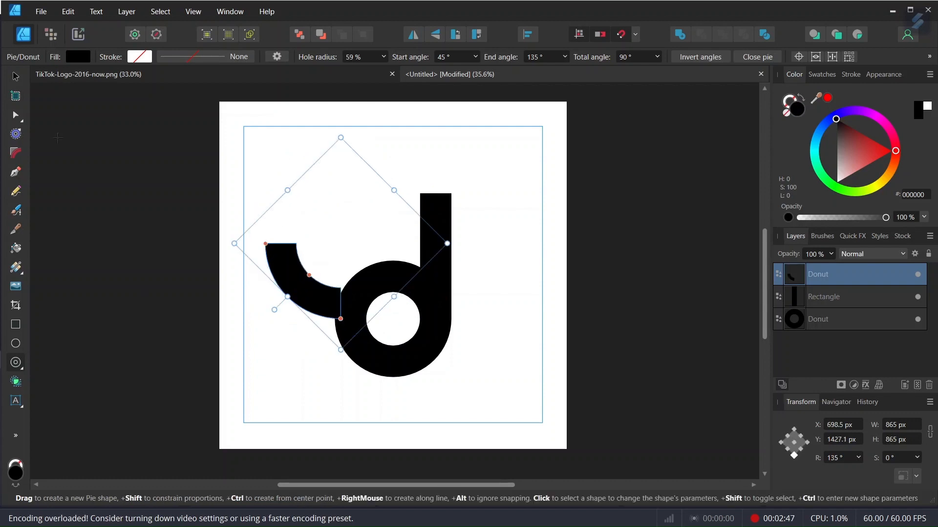
{"action": "left_click", "coordinate": [15, 77]}
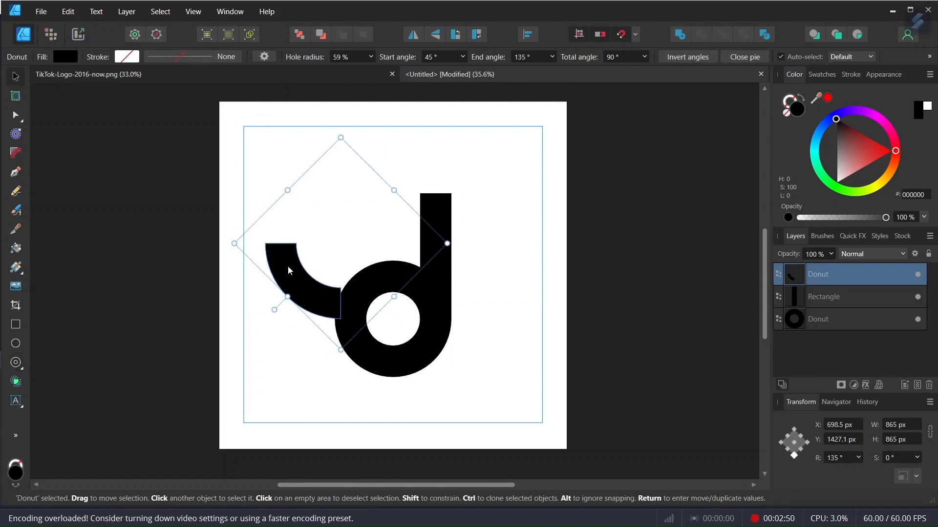
{"action": "left_click_drag", "start_coordinate": [288, 265], "coordinate": [444, 219]}
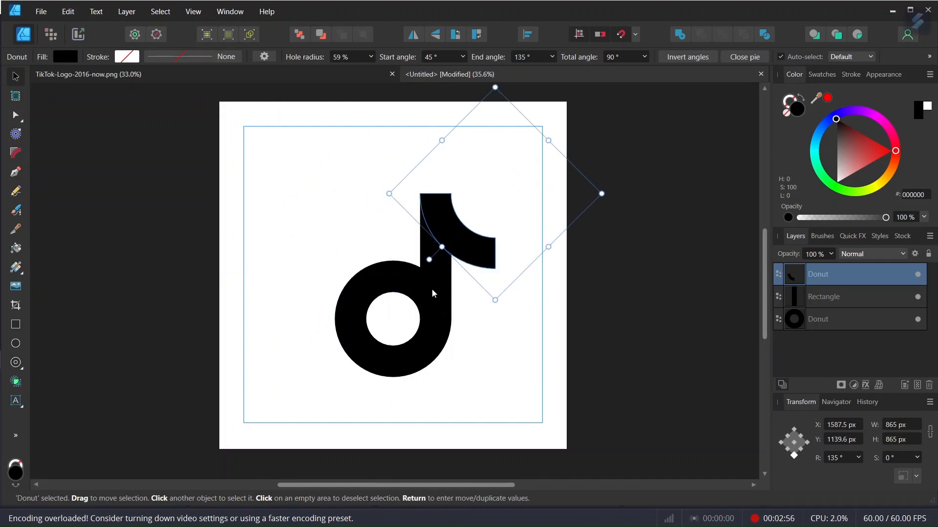
Draw a rectangle in the page's empty upper left area and set its size to 109 px wide and 404 px high.
{"action": "scroll", "coordinate": [419, 316], "scroll_direction": "up", "scroll_amount": 1}
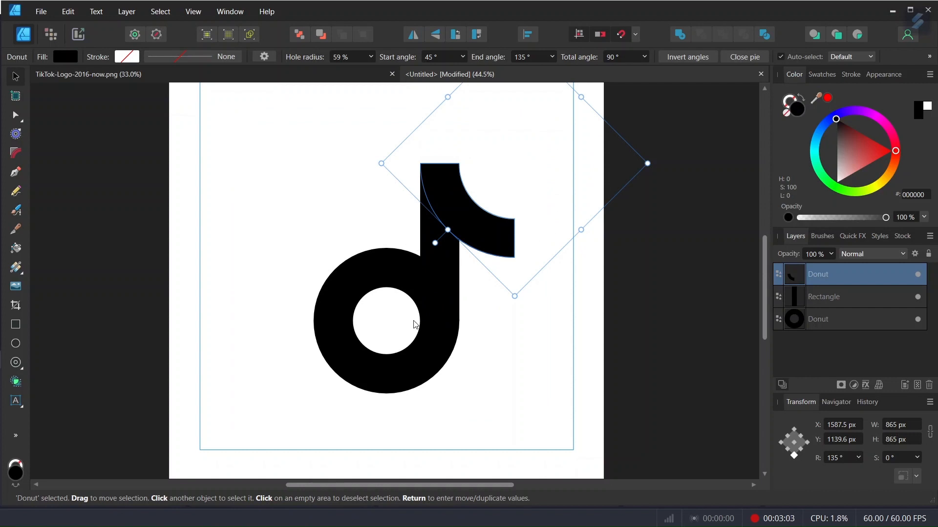
{"action": "left_click", "coordinate": [16, 324]}
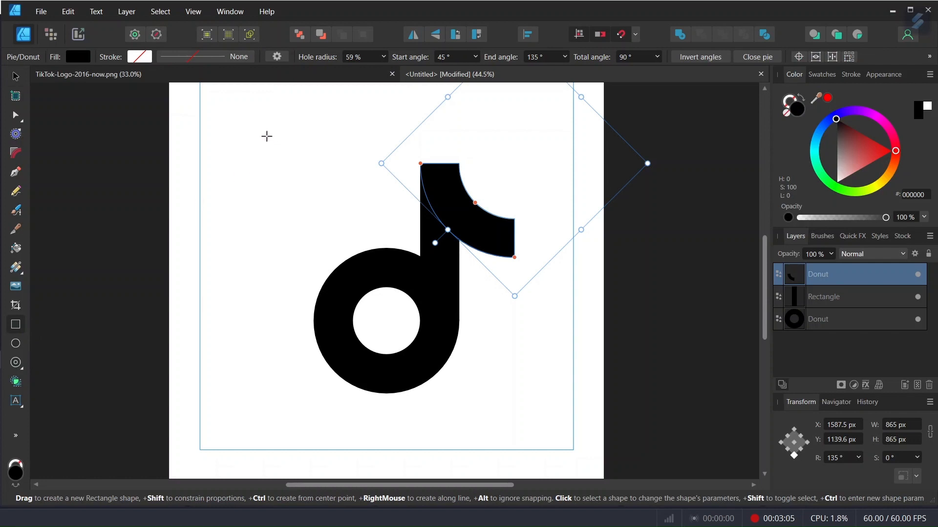
{"action": "left_click_drag", "start_coordinate": [267, 131], "coordinate": [301, 202]}
{"action": "left_click", "coordinate": [893, 426]}
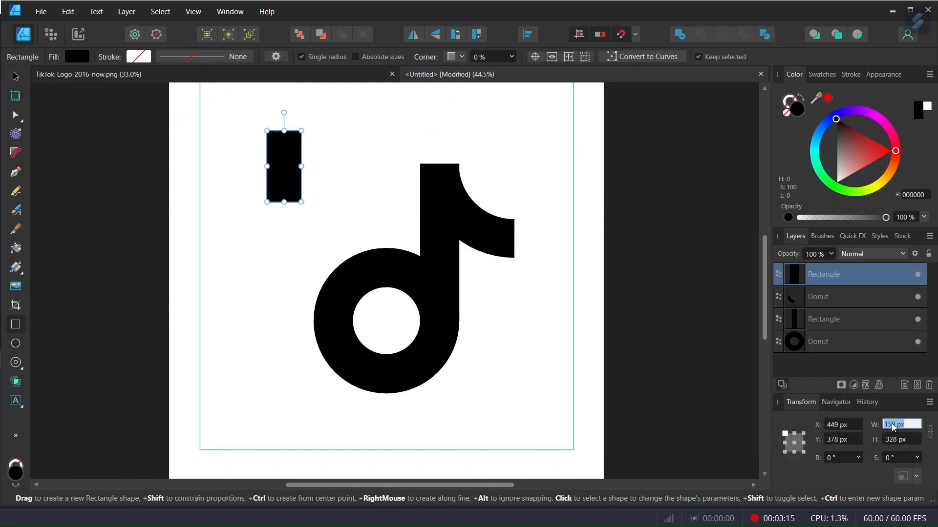
{"action": "type", "text": "109"}
{"action": "key", "text": "Tab"}
{"action": "type", "text": "4"}
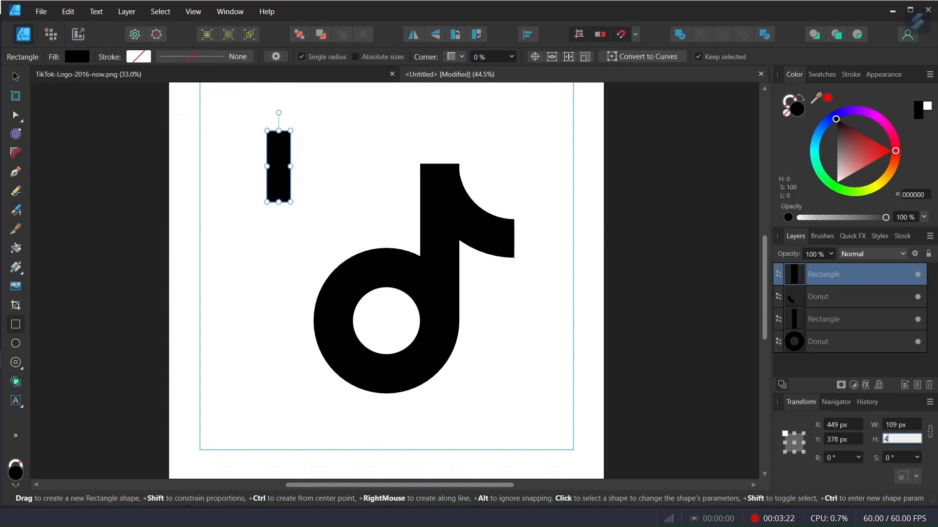
{"action": "key", "text": "Return"}
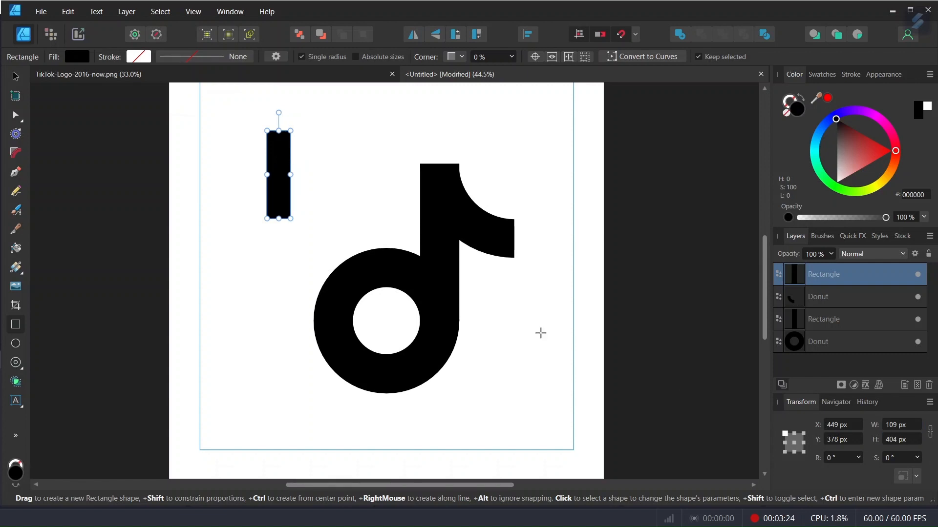
Move the narrow rectangle against the vertical bar's left side, with its base at the donut's vertical centre, and subtract it from the donut.
{"action": "left_click", "coordinate": [16, 77]}
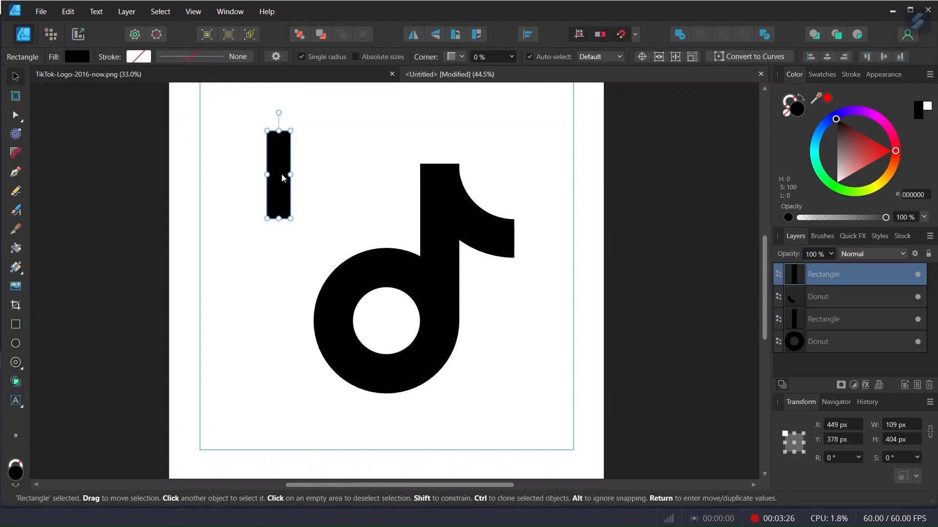
{"action": "left_click_drag", "start_coordinate": [282, 174], "coordinate": [412, 277]}
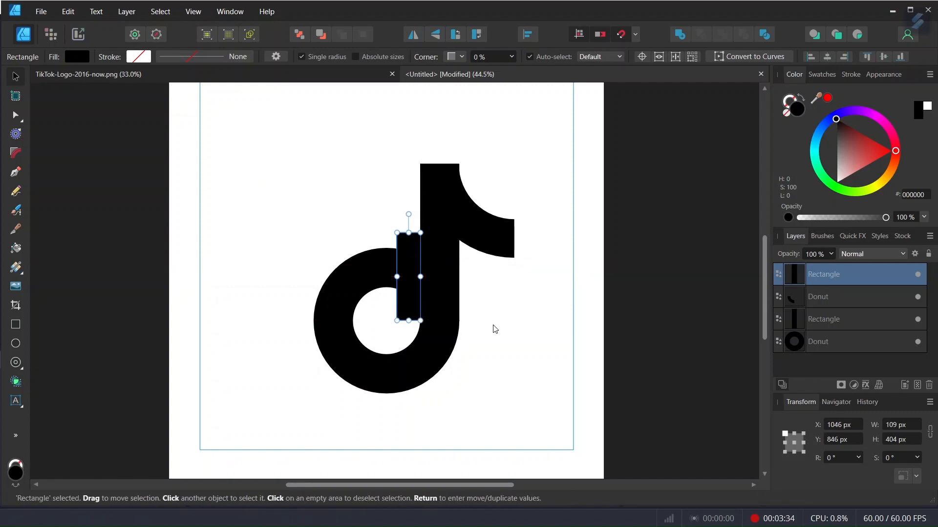
{"action": "left_click", "coordinate": [360, 292], "text": "shift"}
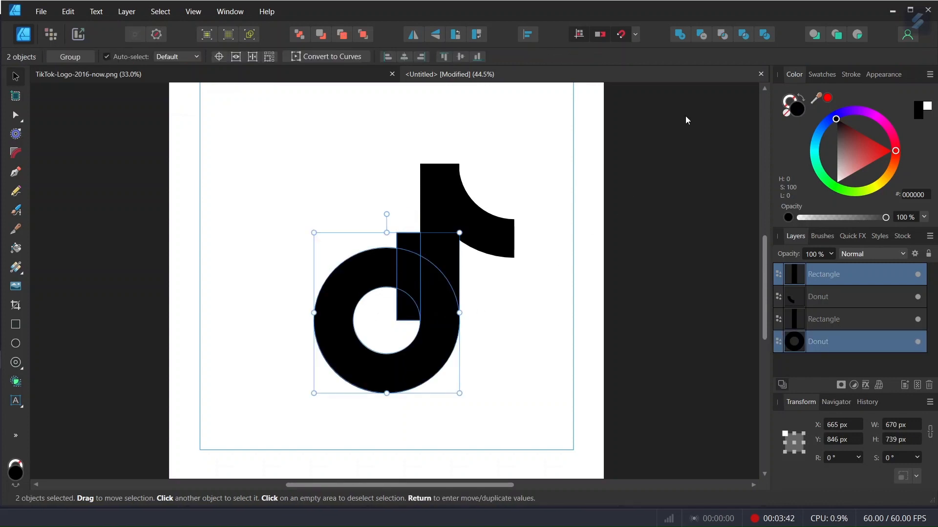
{"action": "left_click", "coordinate": [702, 35]}
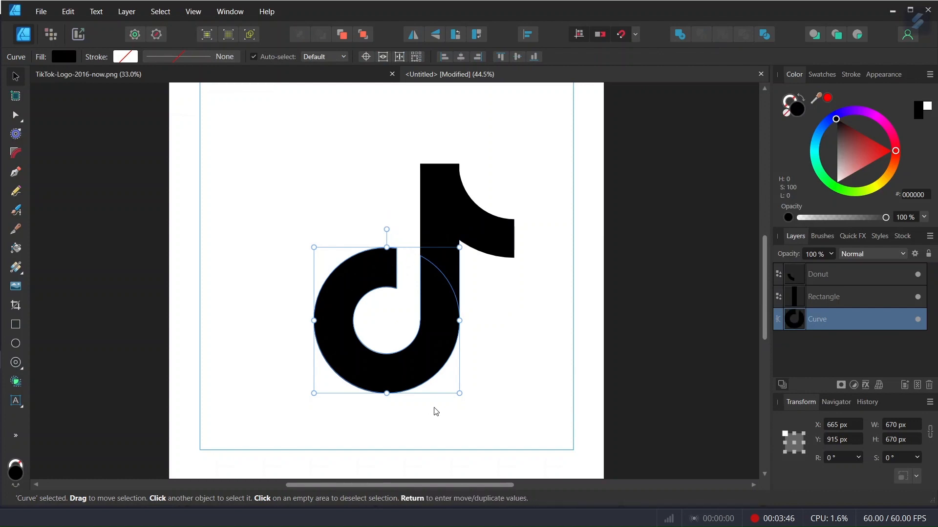
{"action": "left_click", "coordinate": [566, 140]}
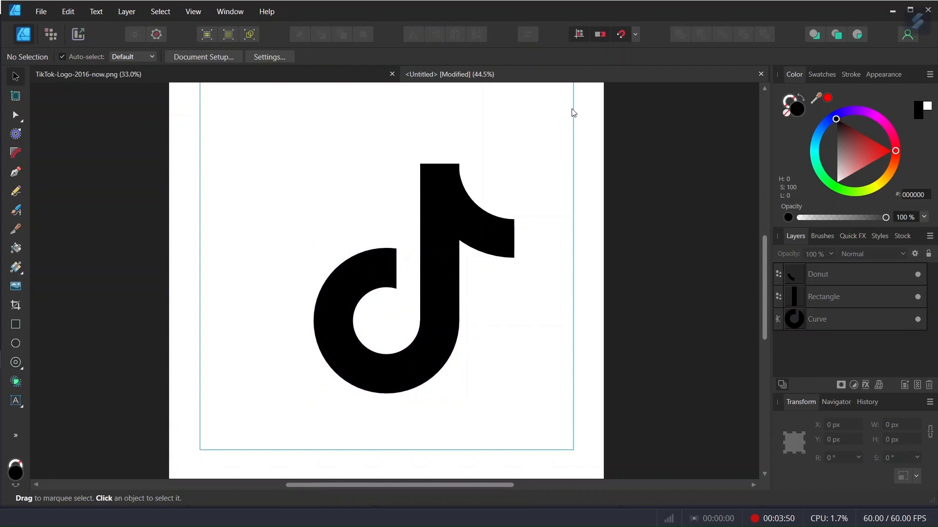
Group all three logo shapes and move the group slightly left and up, to about X 539 px, Y -109 px.
{"action": "left_click_drag", "start_coordinate": [572, 103], "coordinate": [247, 438]}
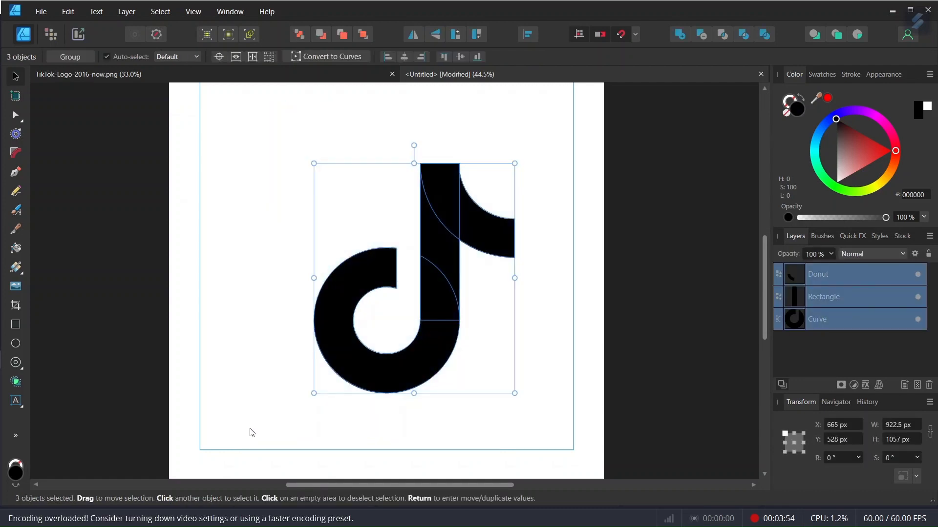
{"action": "key", "text": "ctrl+g"}
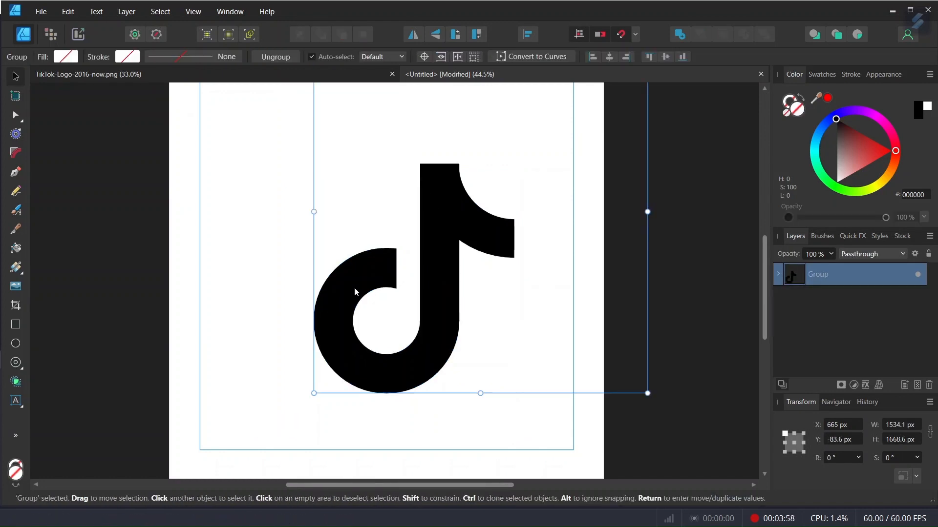
{"action": "left_click_drag", "start_coordinate": [354, 287], "coordinate": [326, 282]}
{"action": "scroll", "coordinate": [449, 322], "scroll_direction": "down", "scroll_amount": 1}
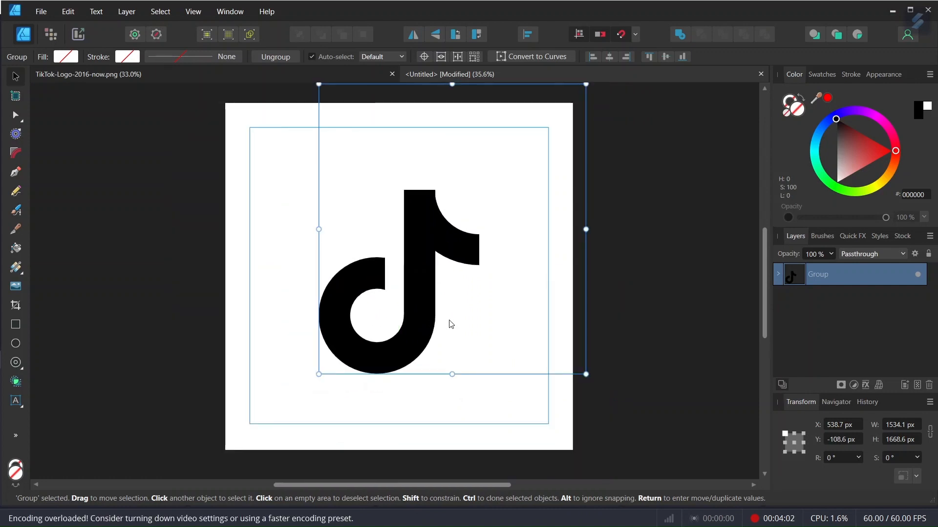
Duplicate the logo group and shift the copy slightly up and left, to about X 503 px, Y -146 px.
{"action": "key", "text": "ctrl+j"}
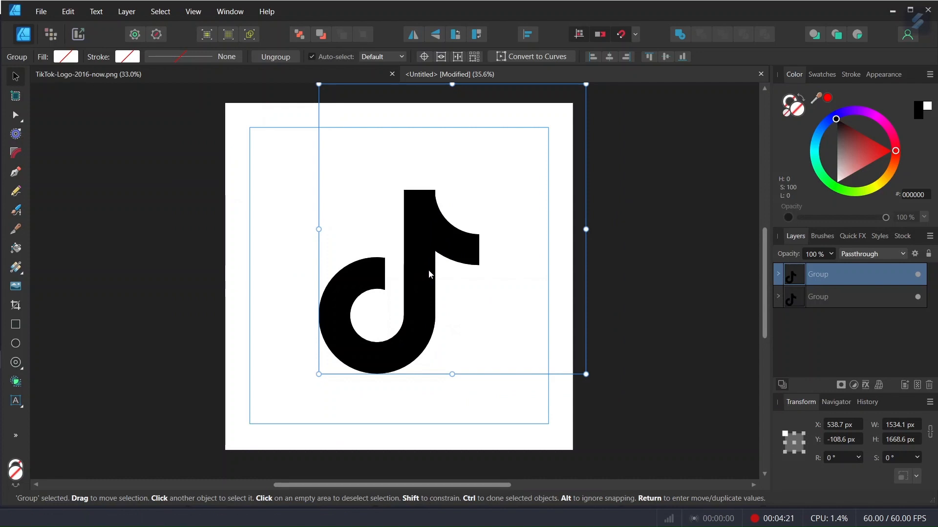
{"action": "left_click_drag", "start_coordinate": [429, 273], "coordinate": [422, 262]}
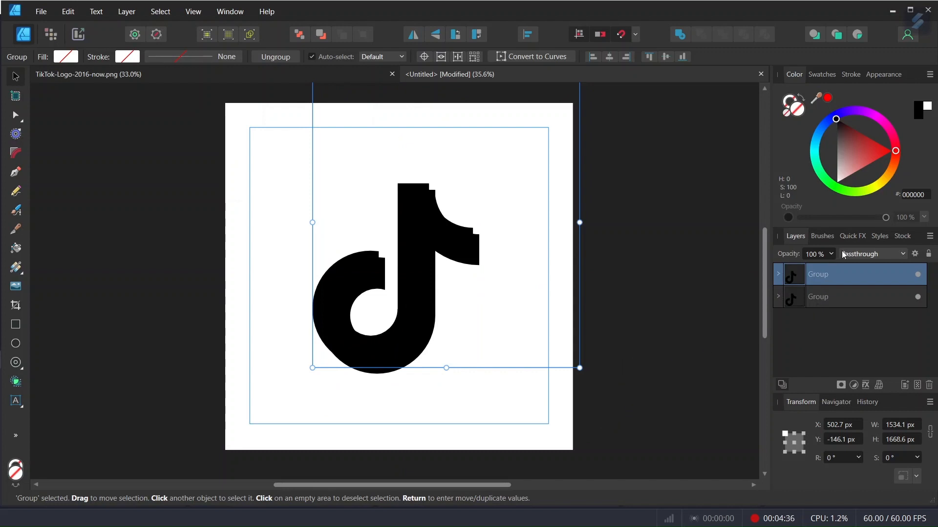
Fill the upper logo group with red FF0000 and the lower group with cyan 00FFFF.
{"action": "left_click", "coordinate": [908, 197]}
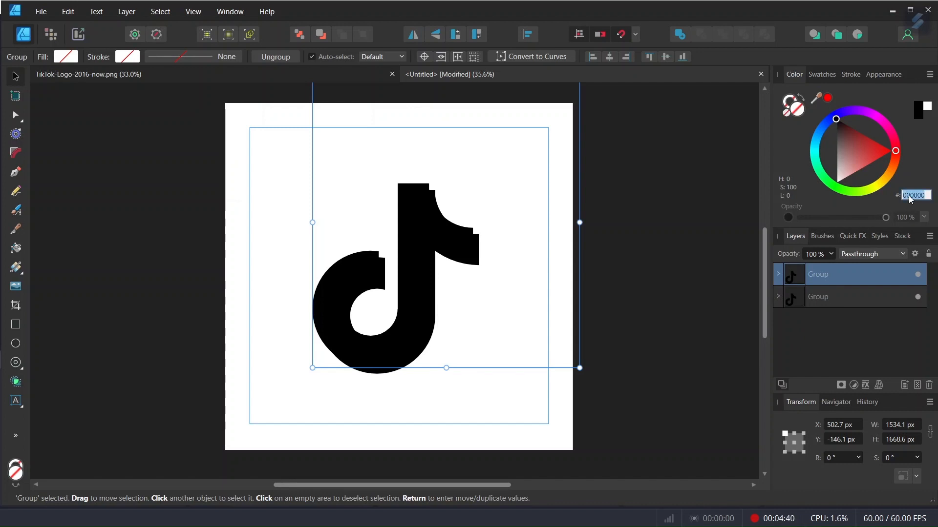
{"action": "type", "text": "FF0000"}
{"action": "key", "text": "Return"}
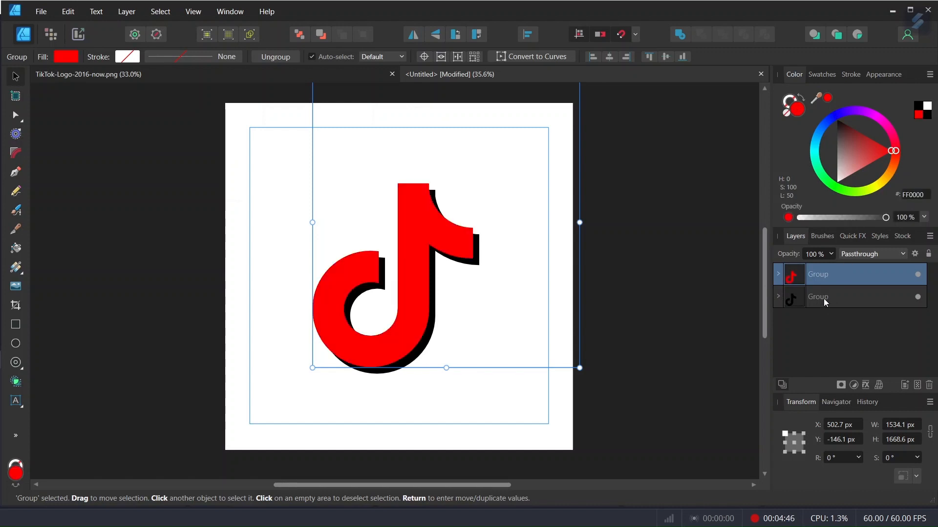
{"action": "left_click", "coordinate": [823, 298]}
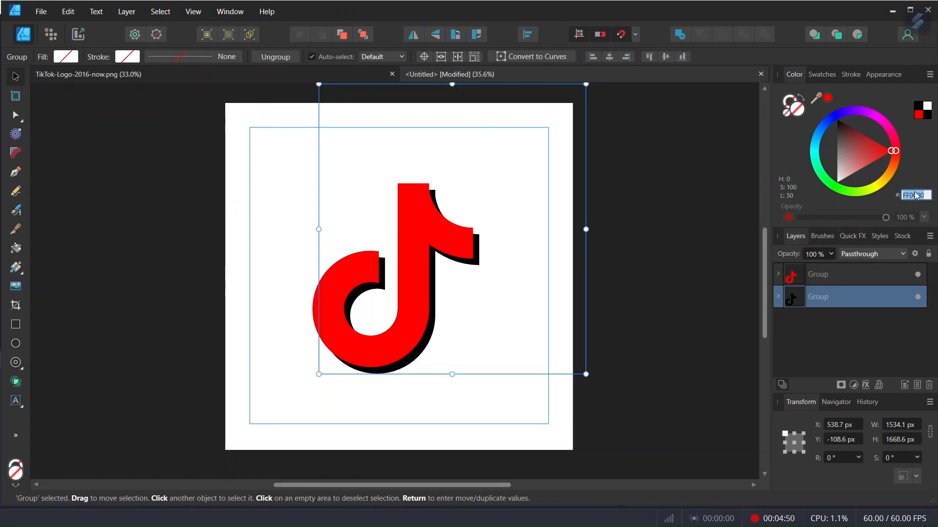
{"action": "type", "text": "00FFFF"}
{"action": "key", "text": "Return"}
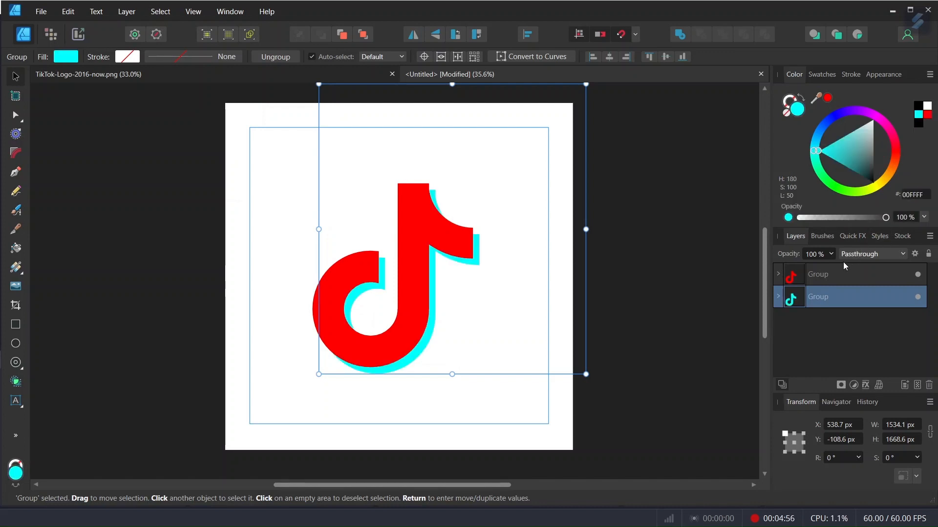
Set the red logo group's blend mode to Multiply and deselect it.
{"action": "left_click", "coordinate": [828, 278]}
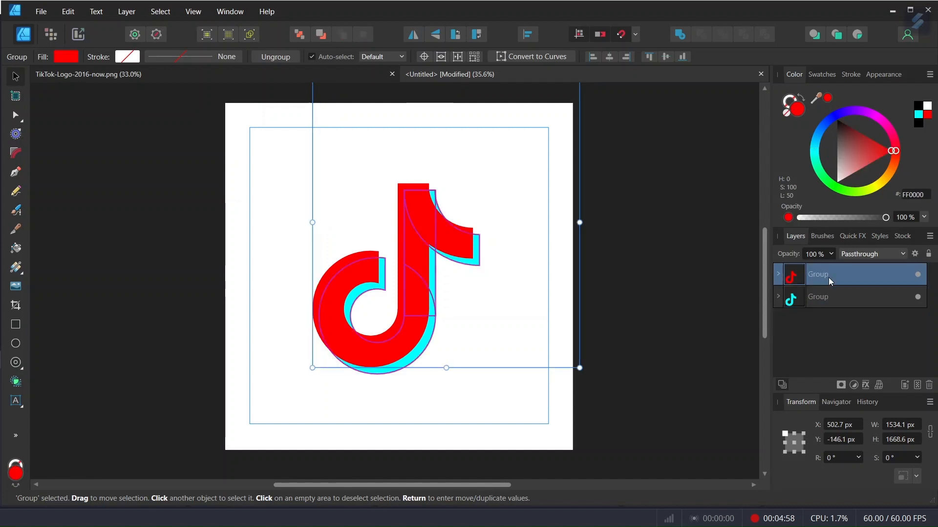
{"action": "left_click", "coordinate": [873, 254]}
{"action": "left_click", "coordinate": [854, 312]}
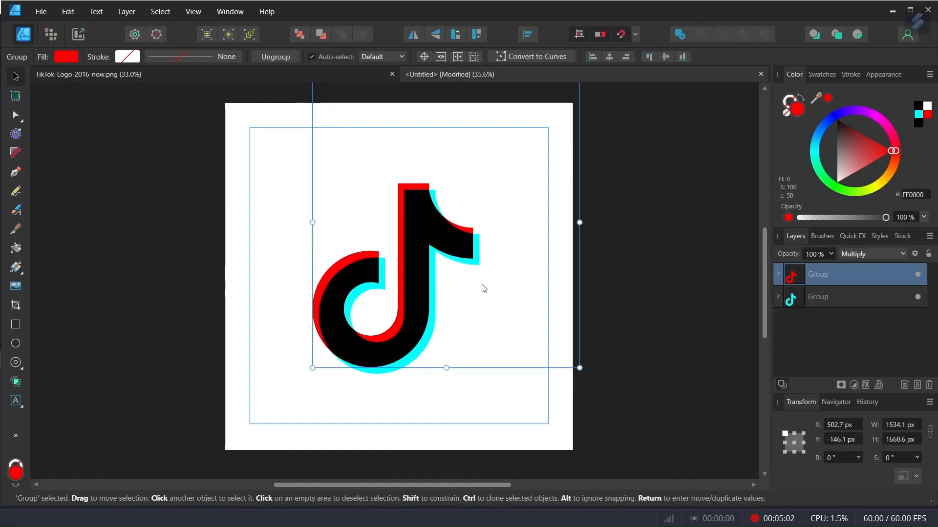
{"action": "left_click", "coordinate": [487, 308]}
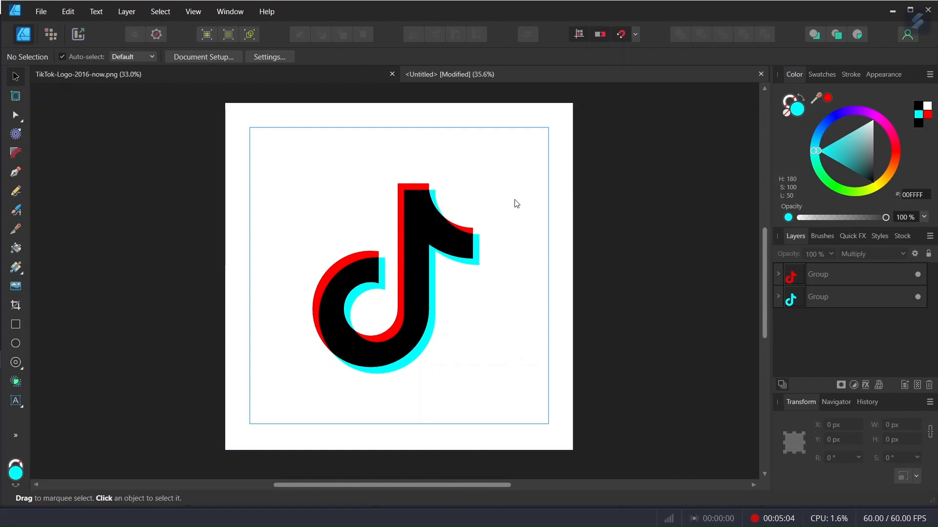